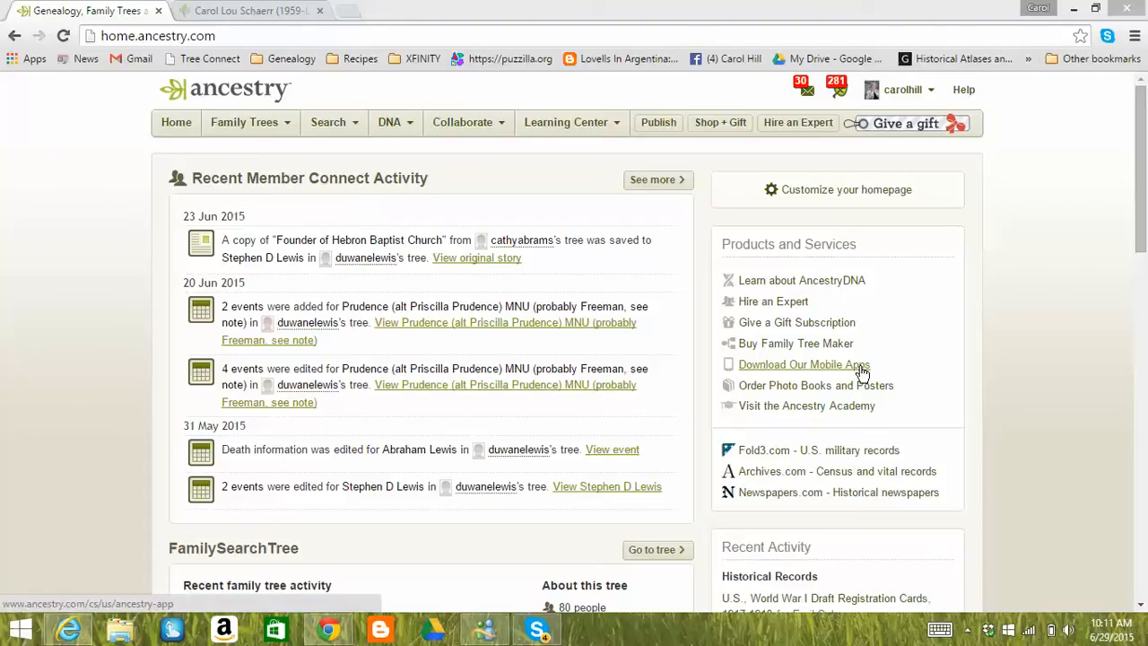
Go to the list of family trees and start importing a tree from FamilySearch.
left_click(902, 91)
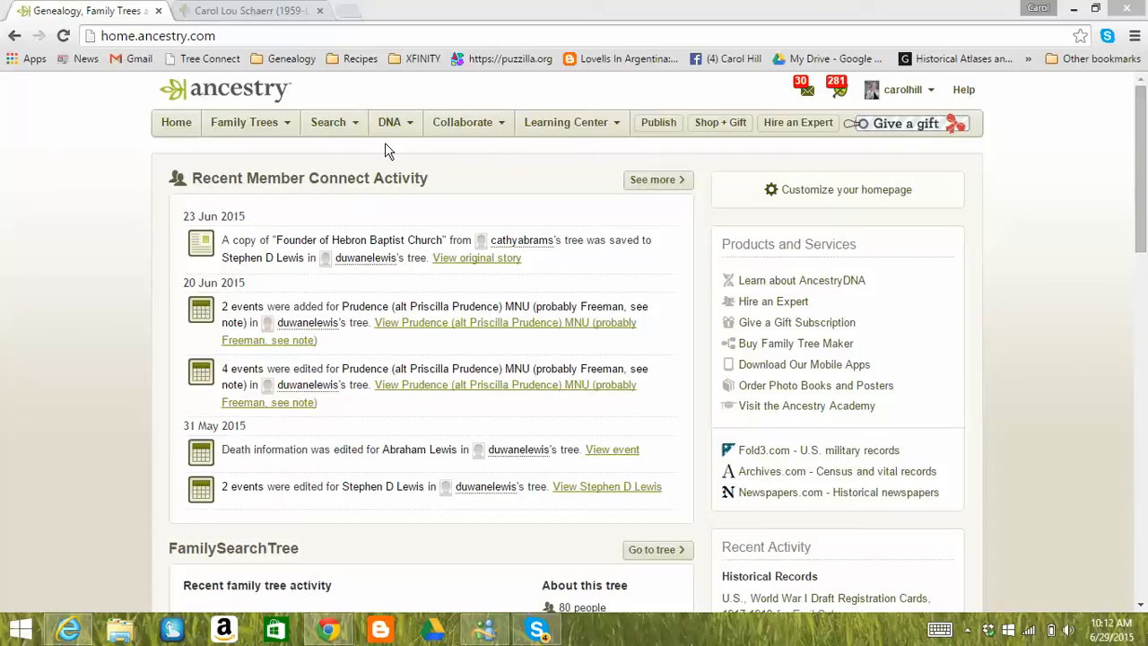
left_click(288, 125)
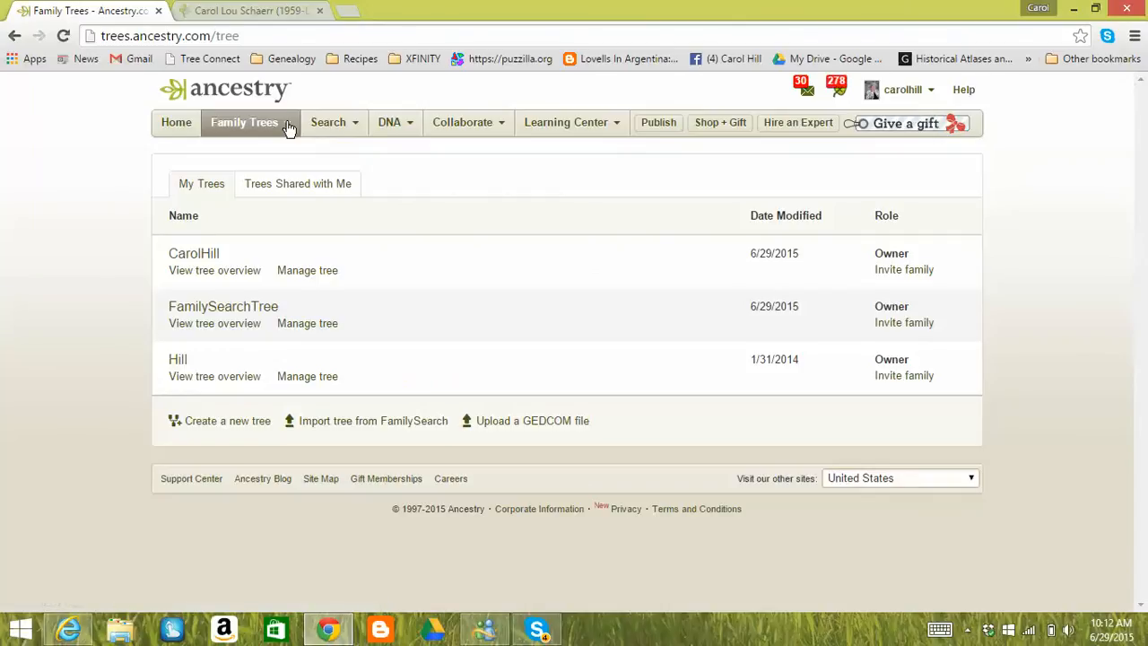
left_click(363, 422)
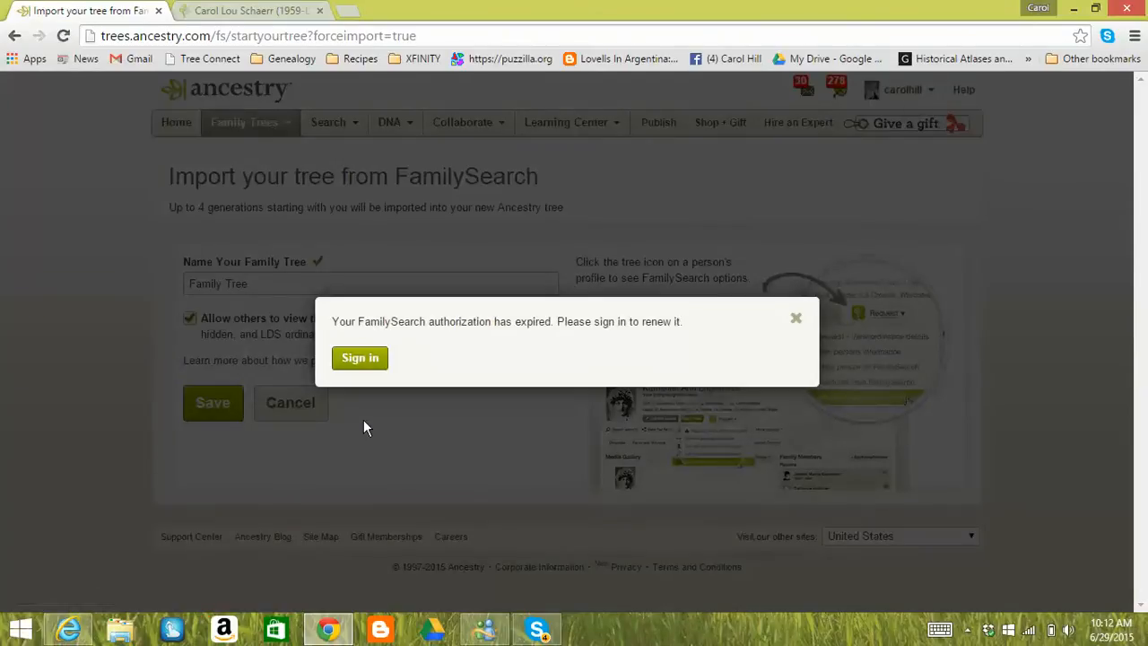
Renew the expired FamilySearch authorization by signing in with the account password.
left_click(359, 359)
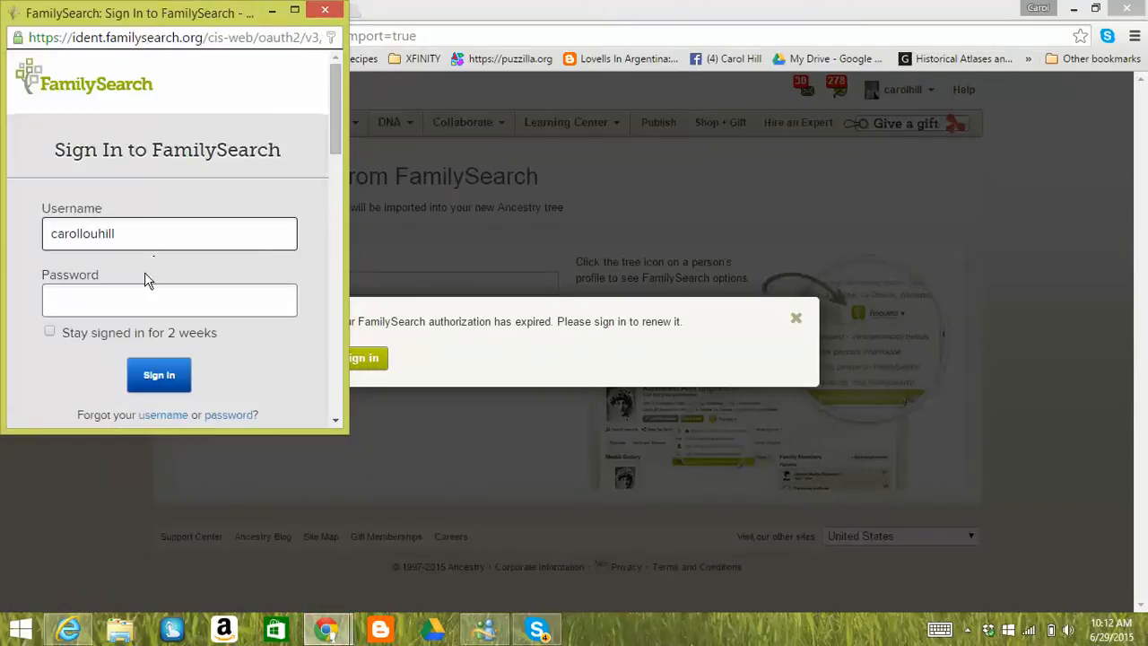
left_click(85, 302)
type("•••••")
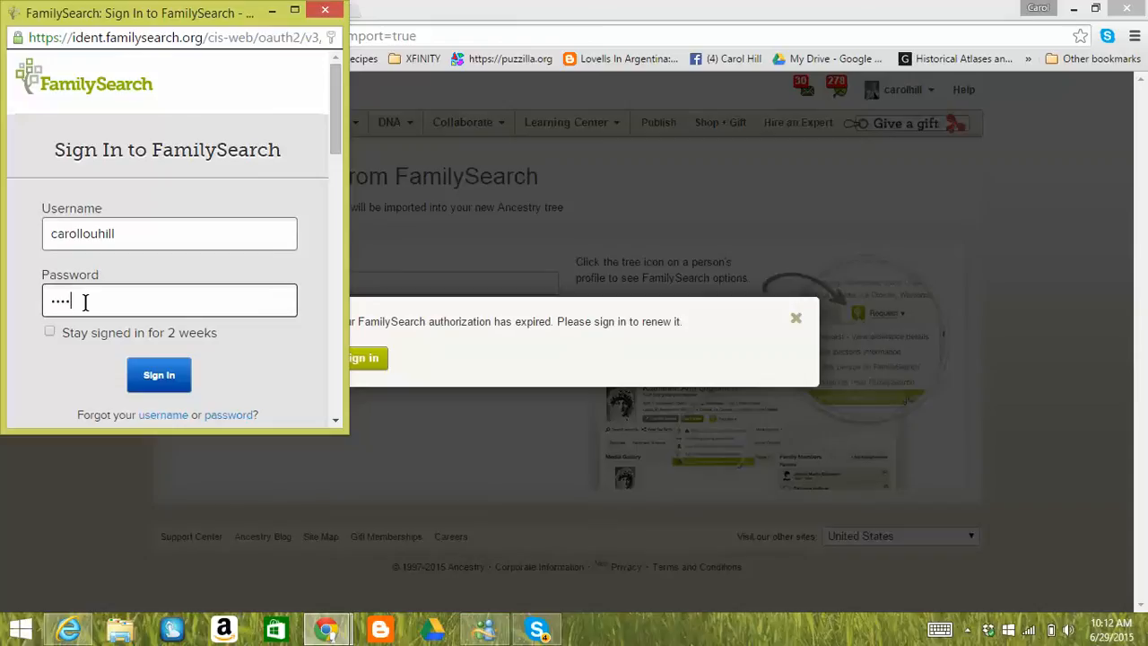
key("BackSpace")
key("BackSpace")
key("BackSpace")
key("BackSpace")
key("BackSpace")
type("••••••••")
left_click(155, 375)
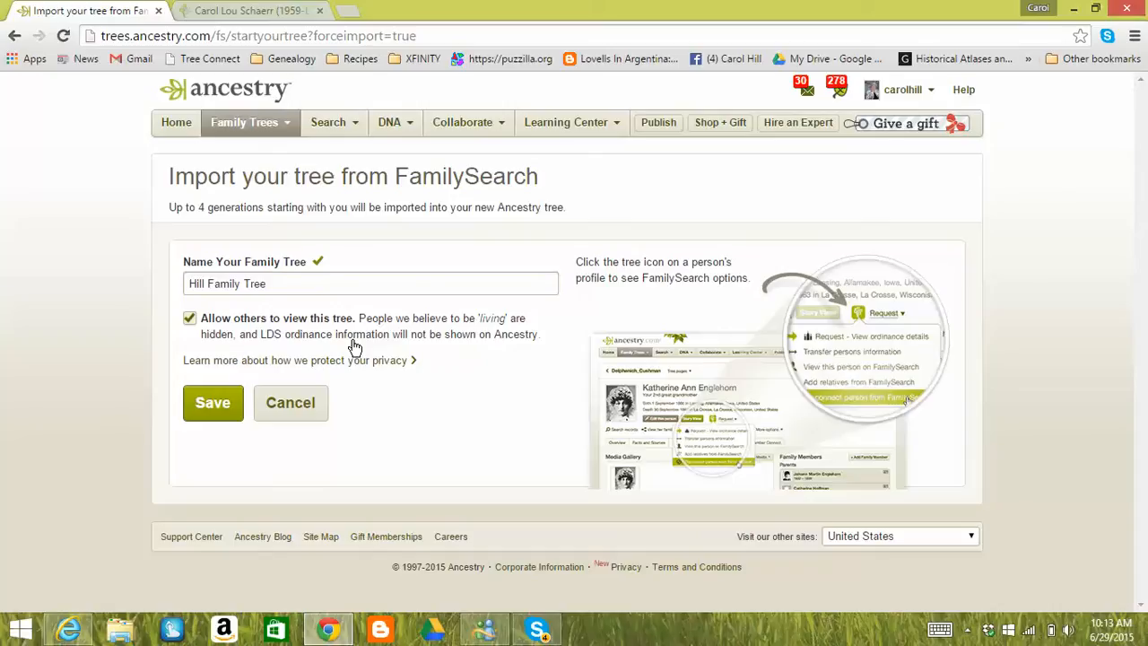
Open the FamilySearchTree pedigree and go to the profile of the maternal grandfather's father.
left_click(283, 126)
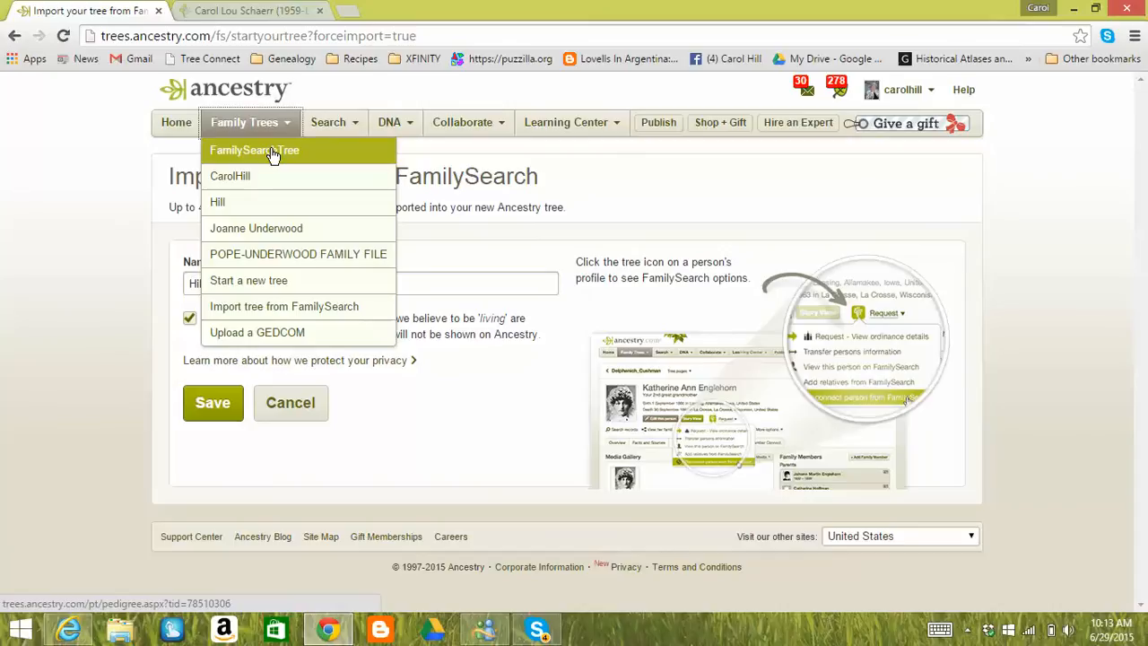
left_click(273, 154)
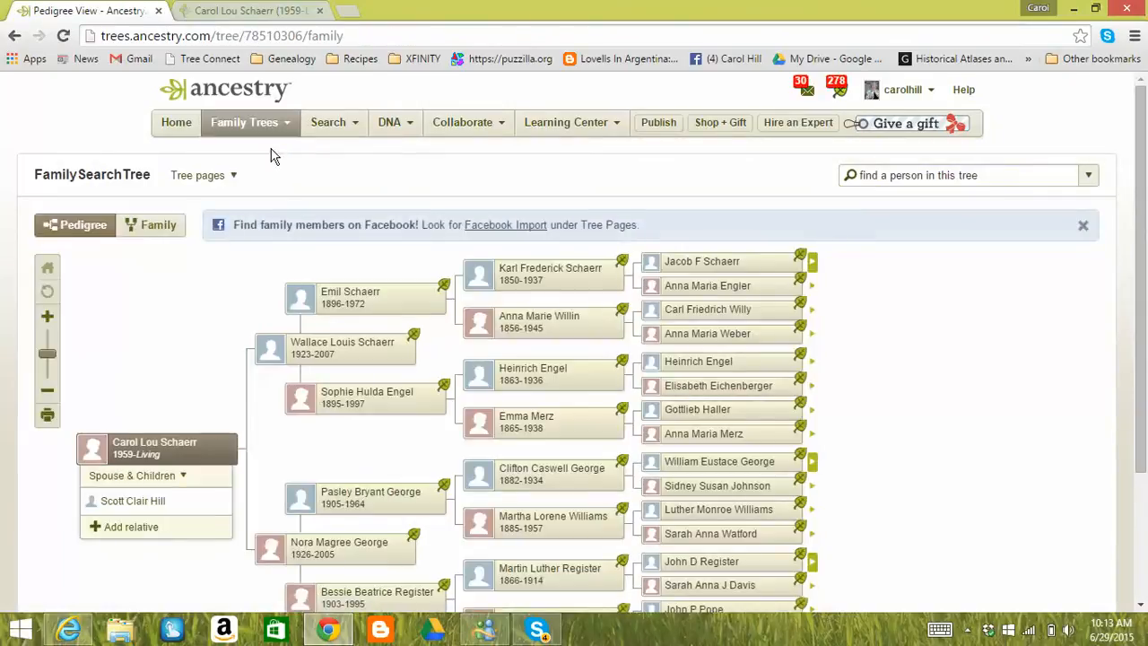
mouse_move(179, 469)
mouse_move(289, 357)
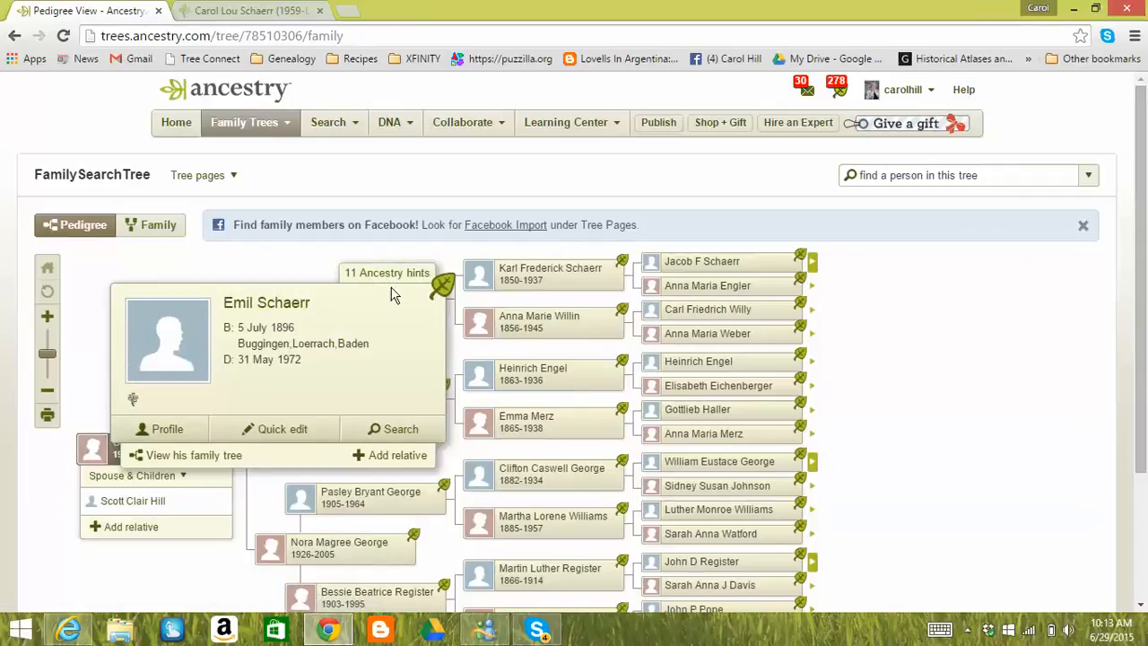
mouse_move(500, 283)
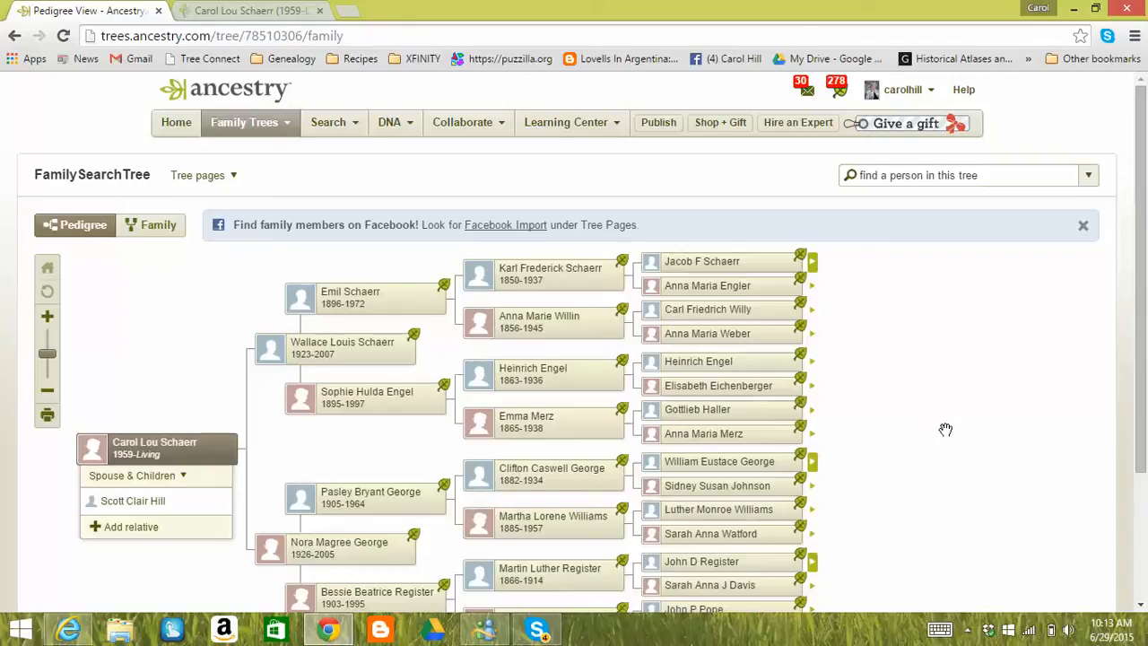
mouse_move(598, 357)
mouse_move(596, 493)
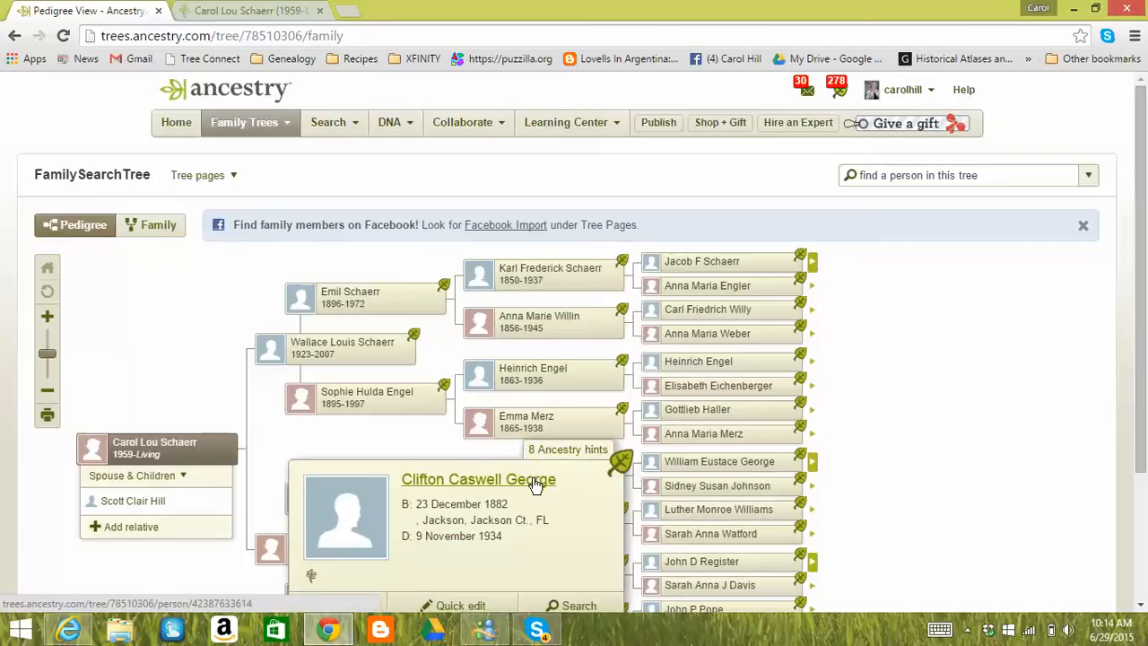
left_click(532, 483)
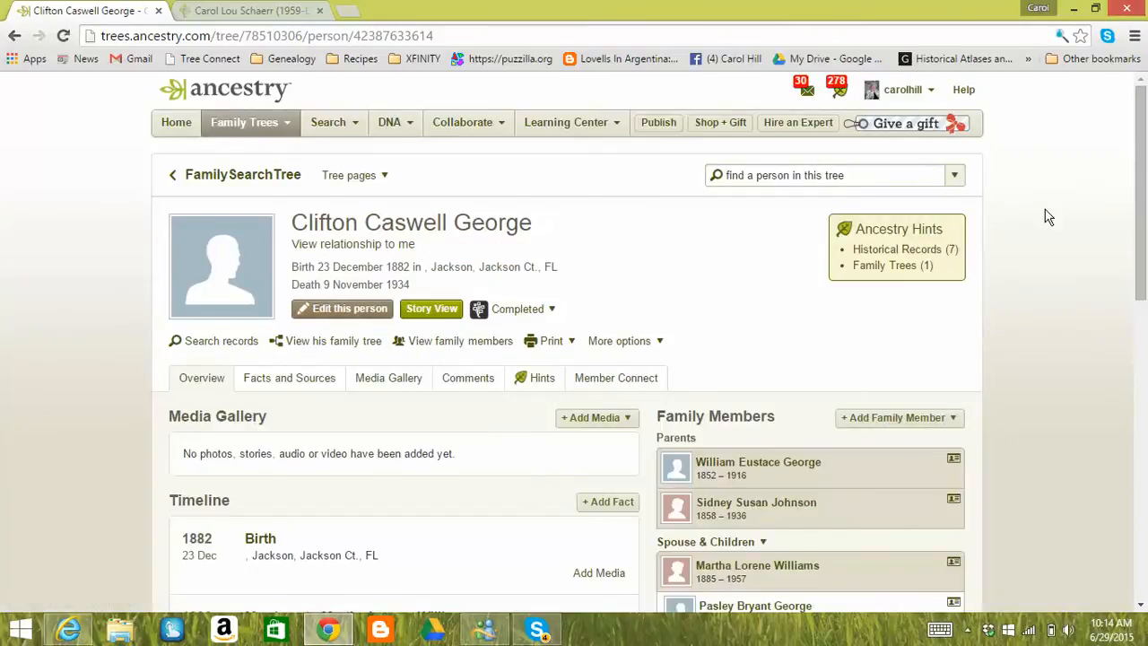
Add the first listed child from FamilySearch to this ancestor, linked to both named parents, and check the family members.
left_click_drag(1142, 132, 1144, 179)
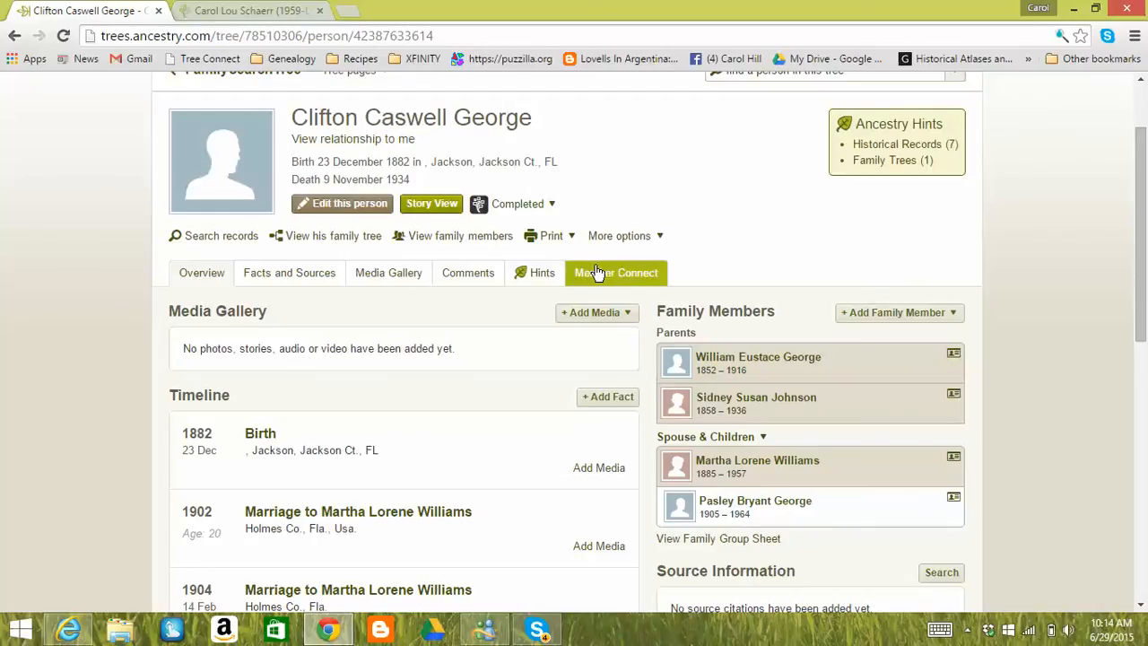
left_click(479, 206)
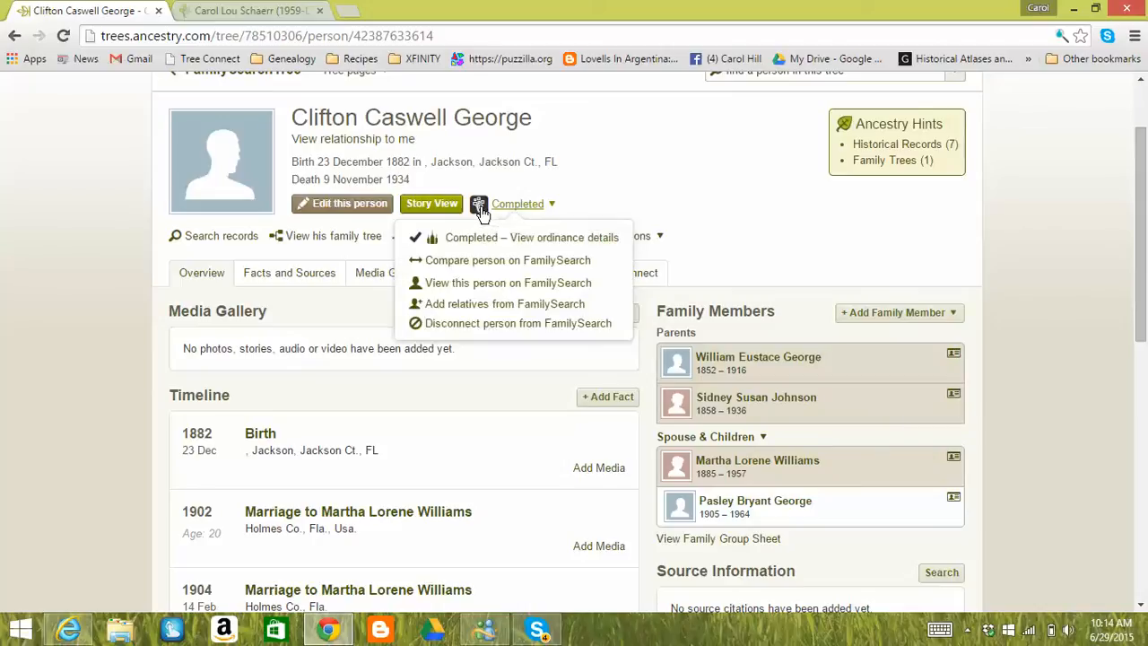
left_click(487, 307)
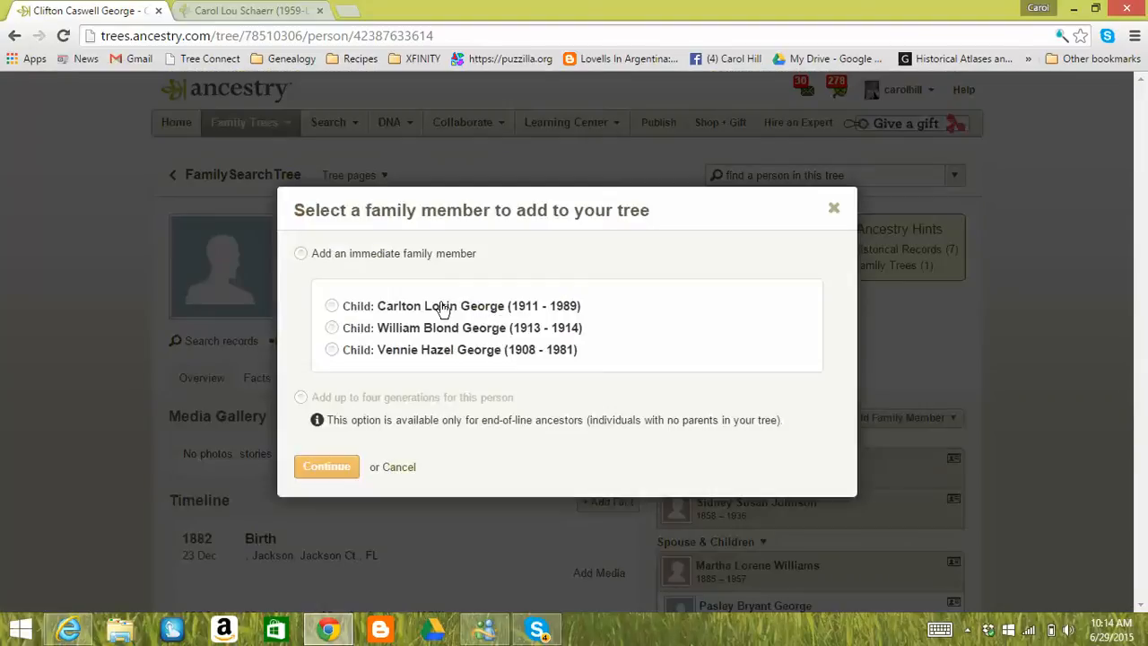
left_click(332, 306)
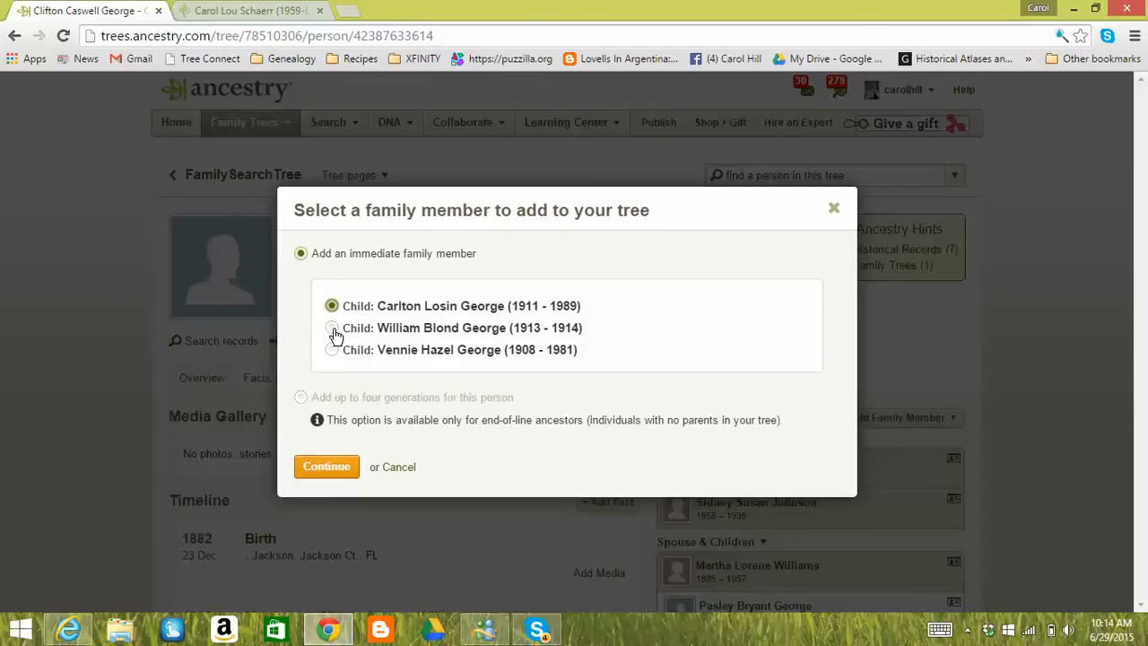
left_click(332, 328)
left_click(332, 307)
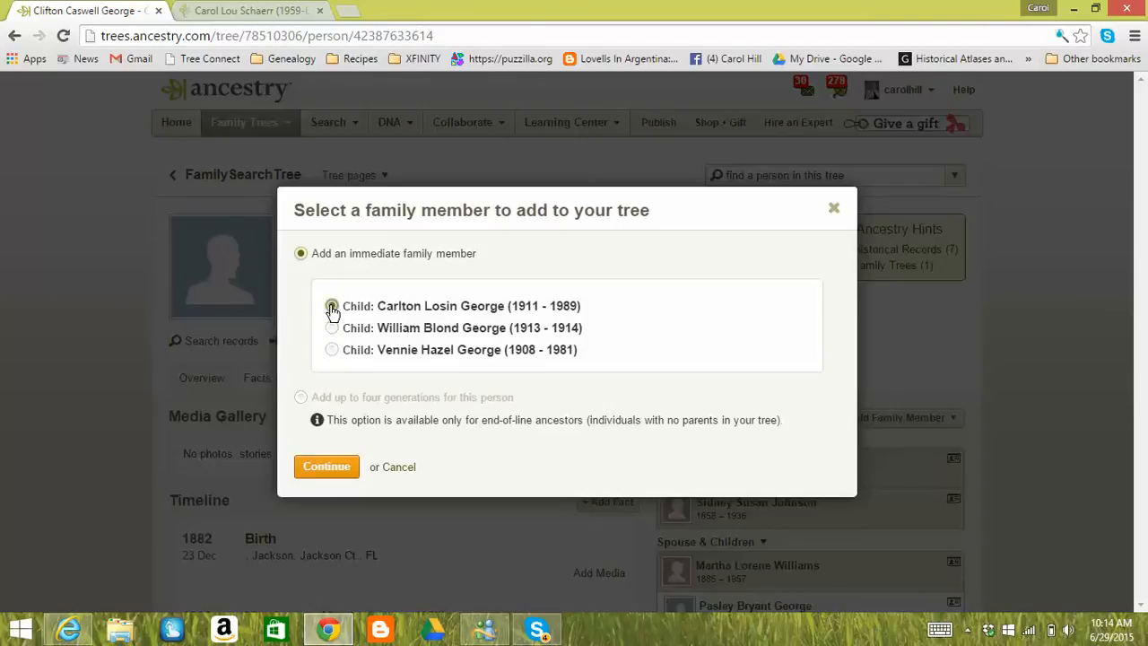
left_click(333, 470)
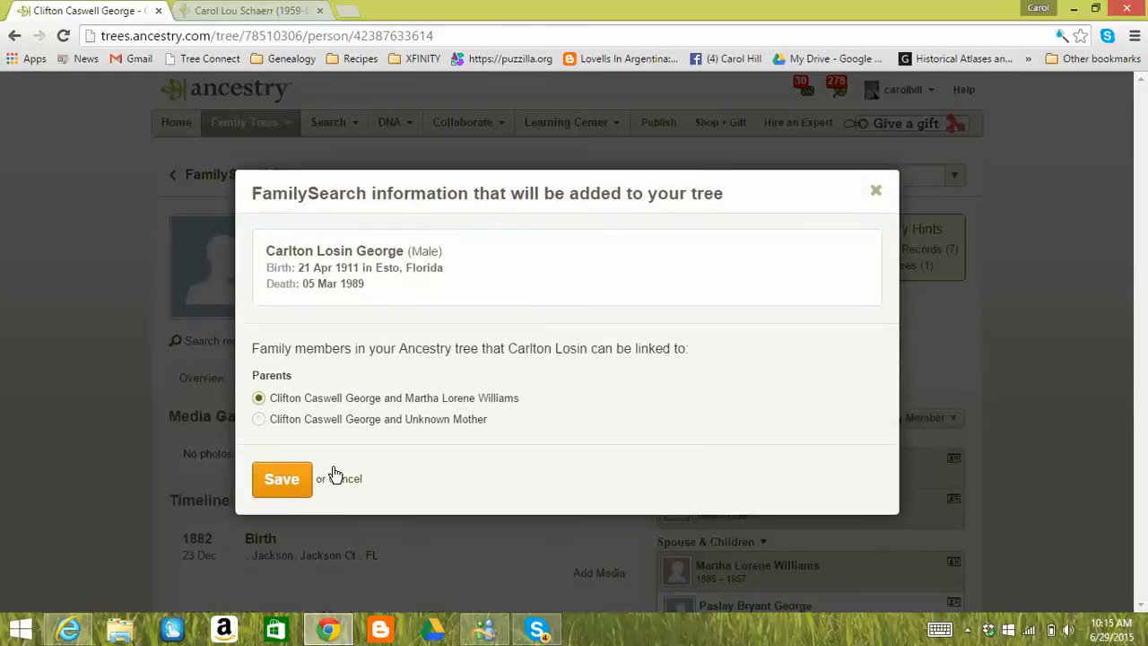
left_click(282, 481)
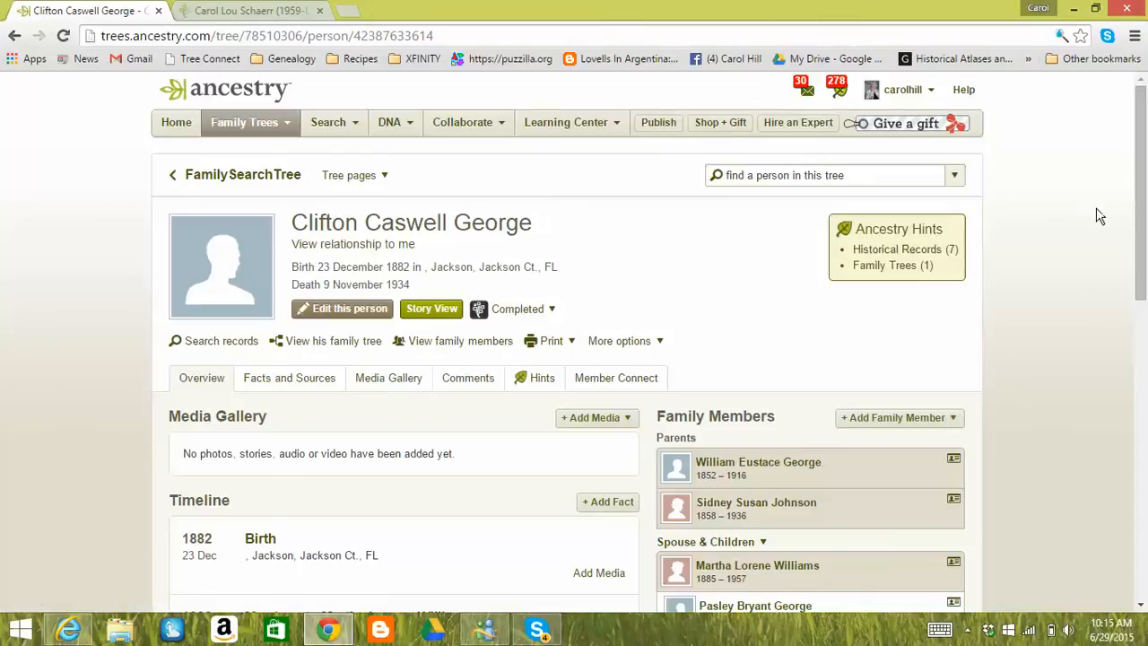
scroll(1142, 179, "down", 2)
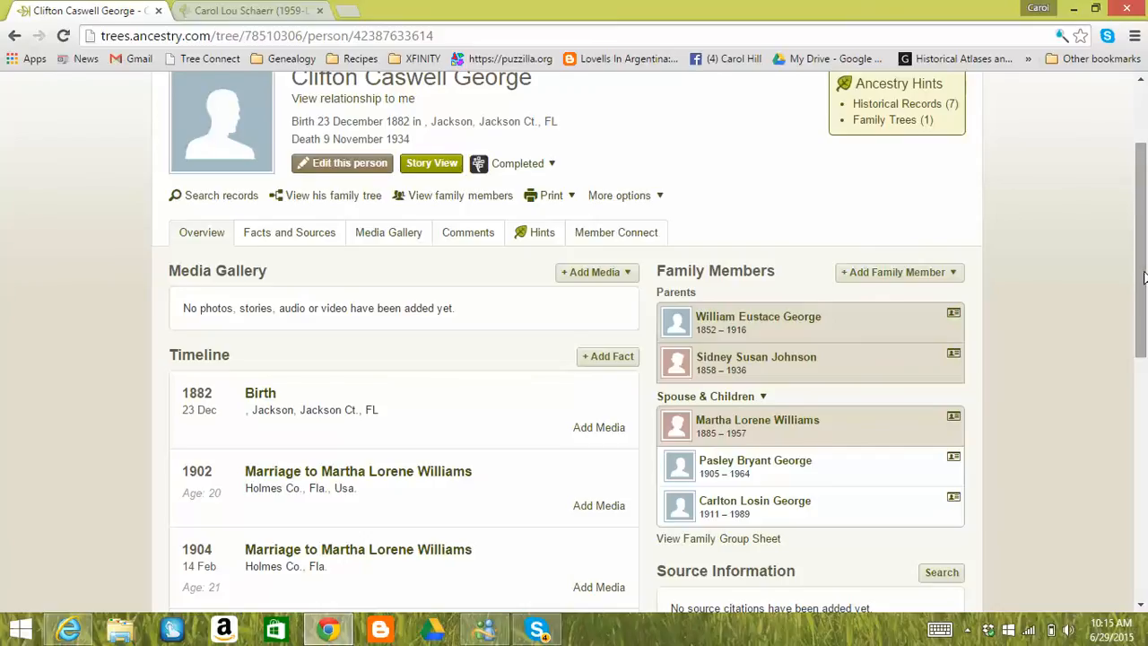
left_click_drag(1142, 278, 1144, 225)
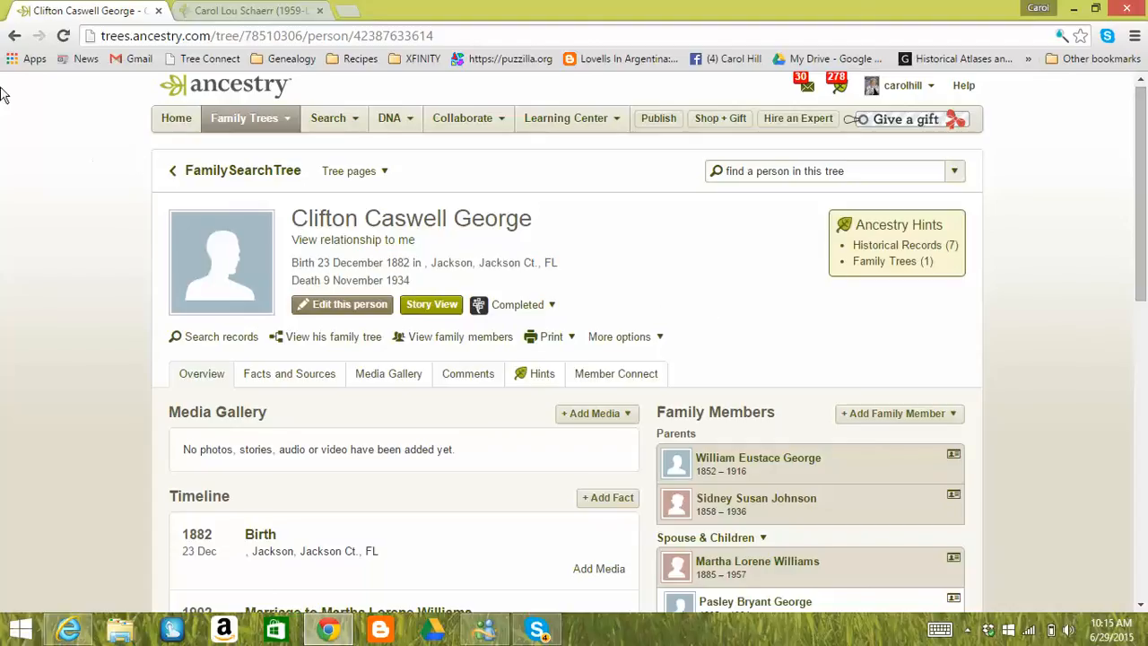
Return to the pedigree and open the profile of the end-of-line father of the maternal grandfather's mother.
left_click(16, 40)
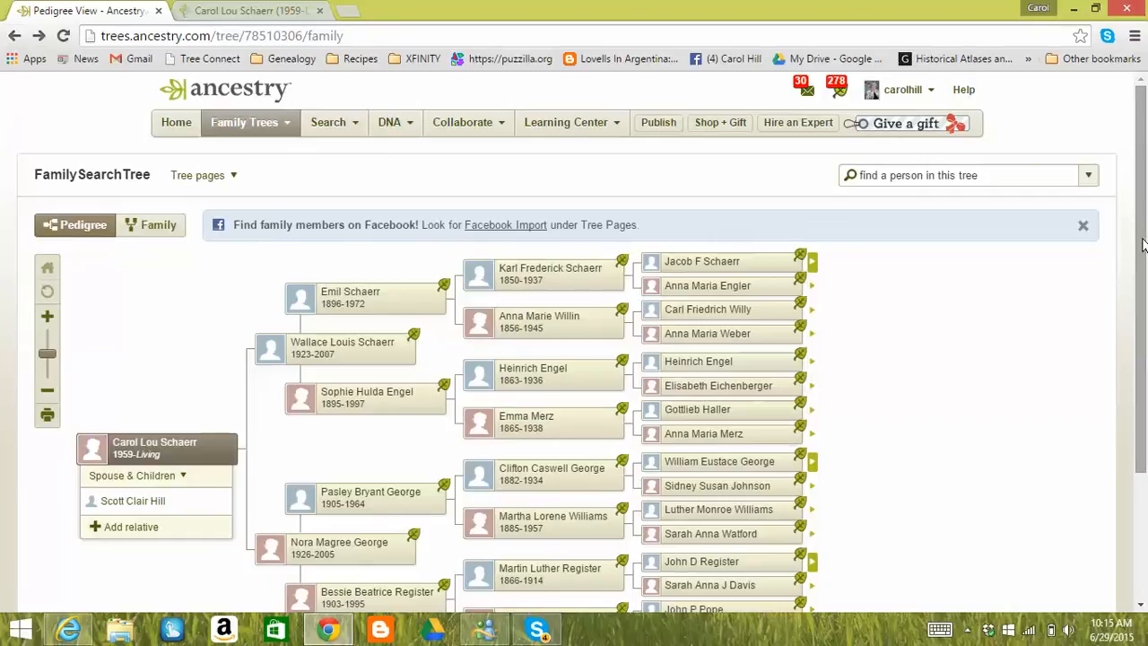
left_click_drag(1143, 245, 1143, 340)
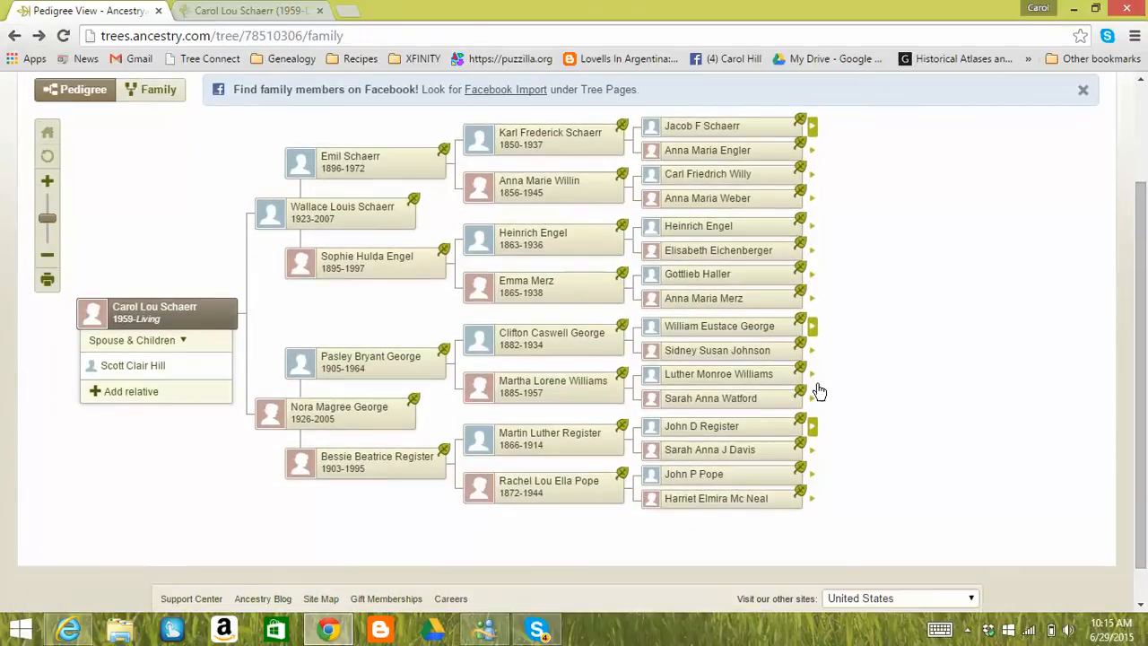
mouse_move(784, 385)
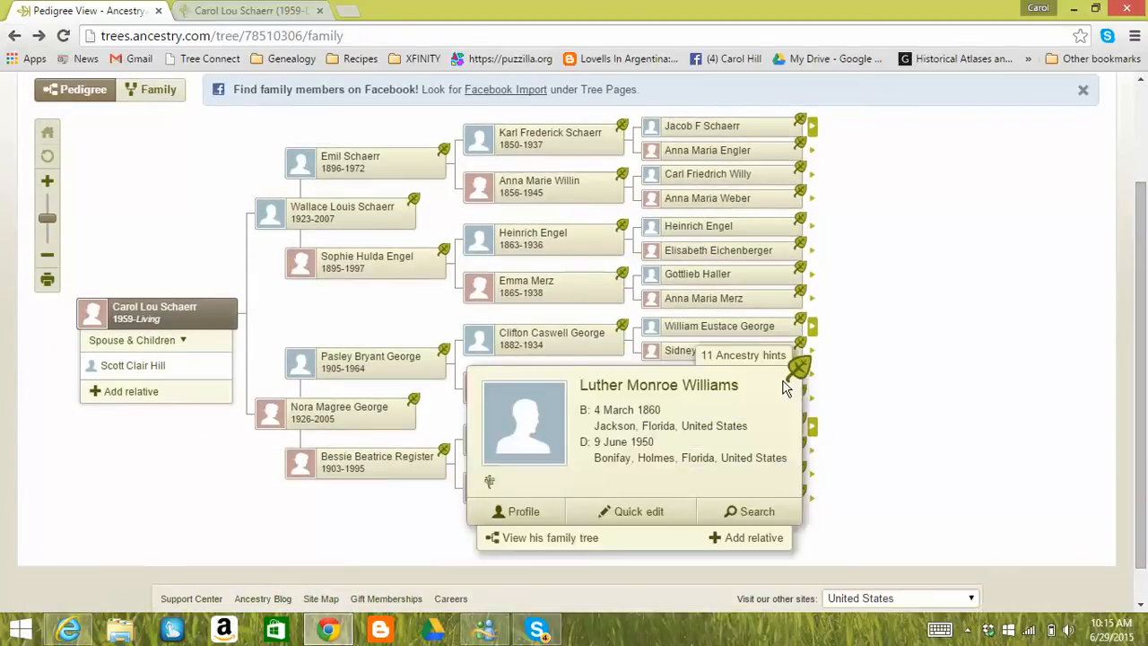
left_click(707, 388)
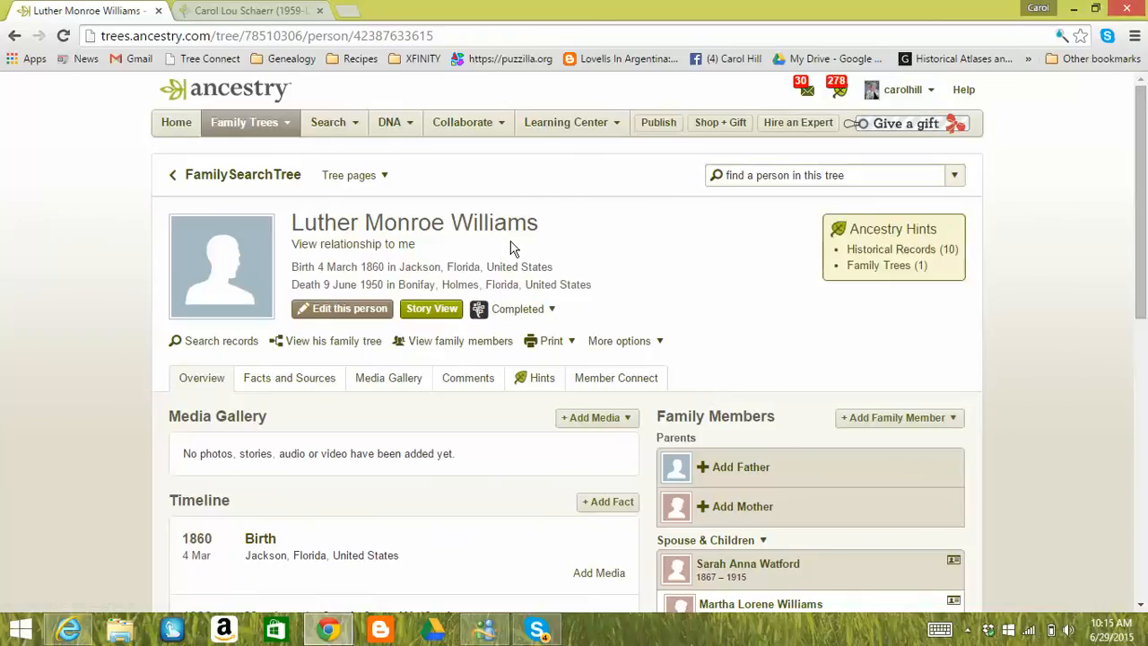
Add relatives from FamilySearch to this end-of-line ancestor, choosing up to four generations for this person.
left_click_drag(1143, 160, 1143, 217)
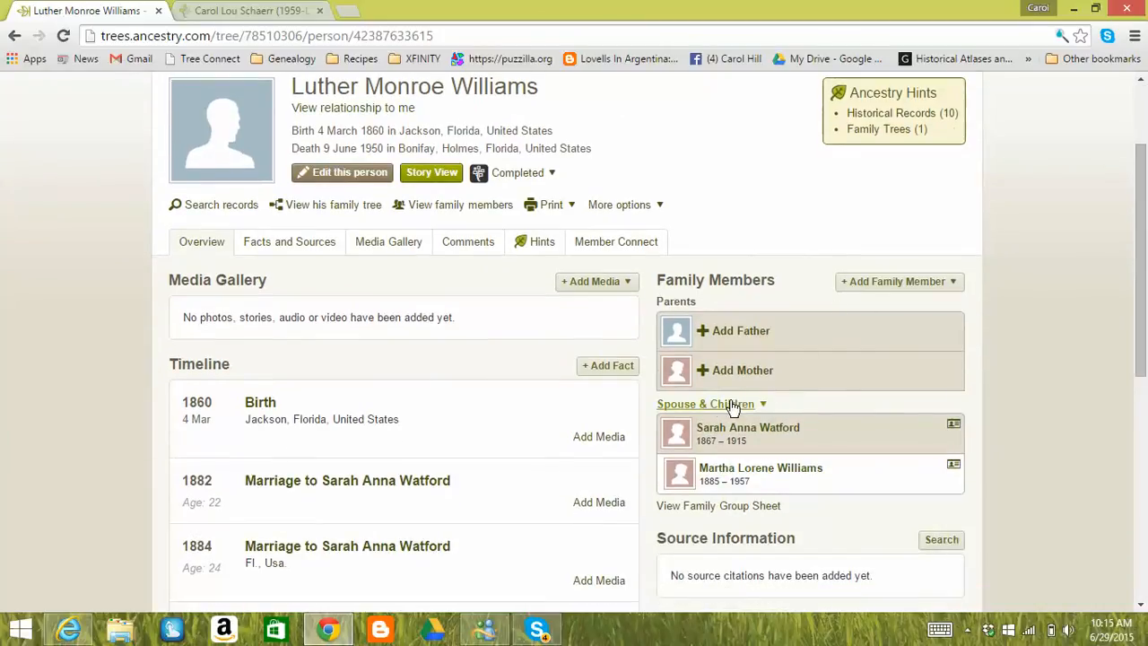
left_click(479, 177)
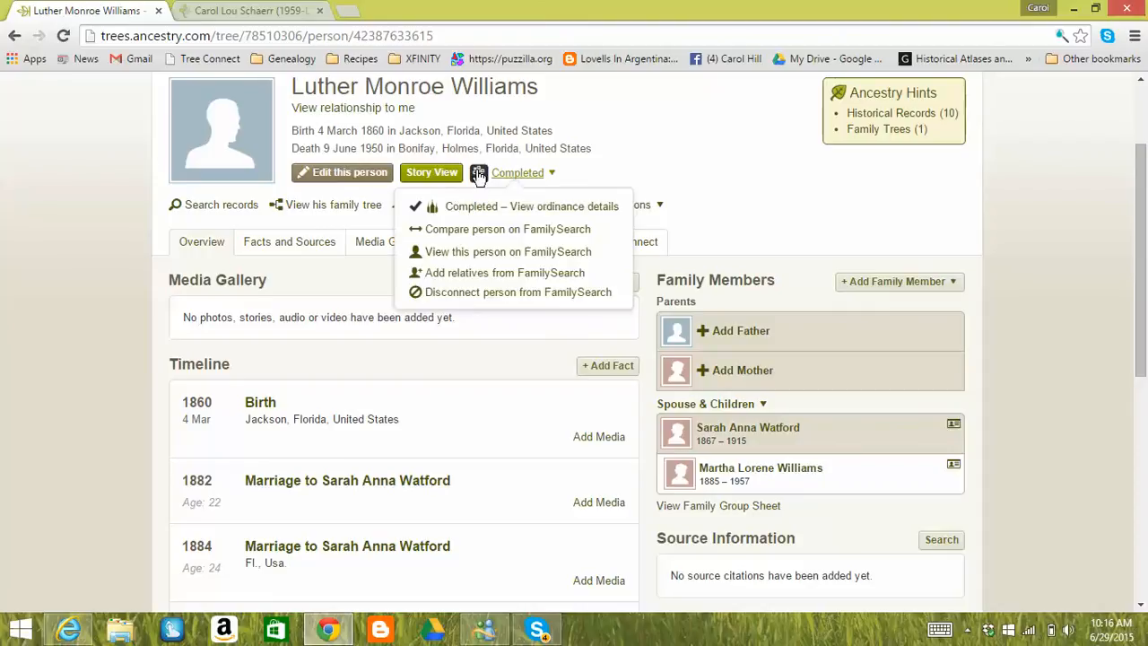
left_click(480, 274)
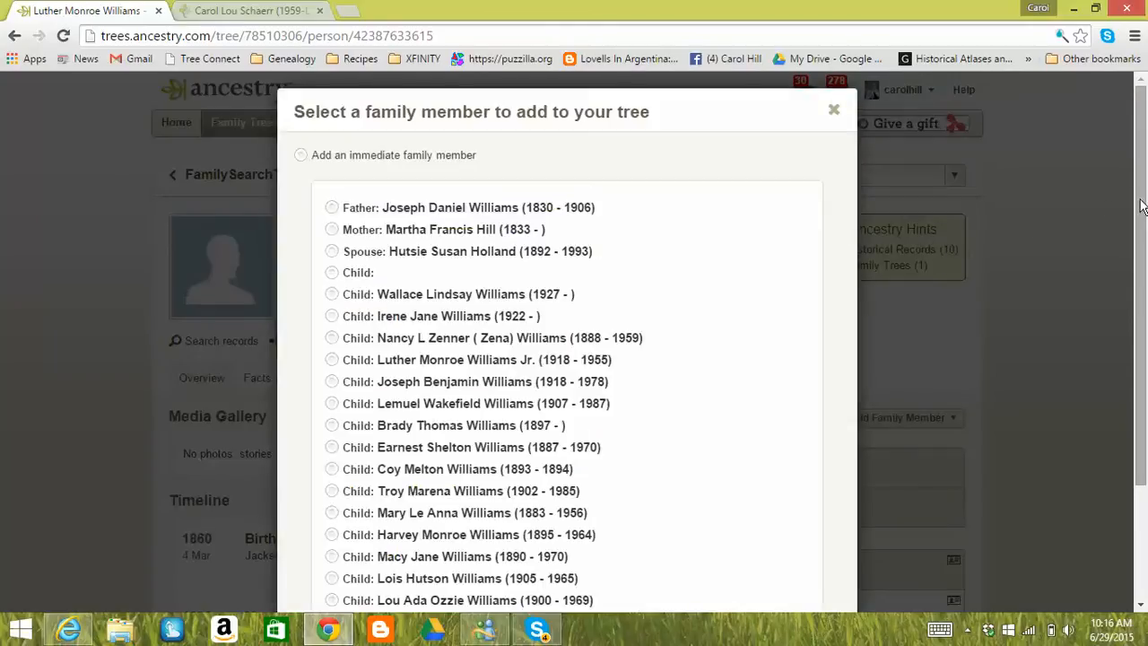
left_click_drag(1139, 209, 1140, 237)
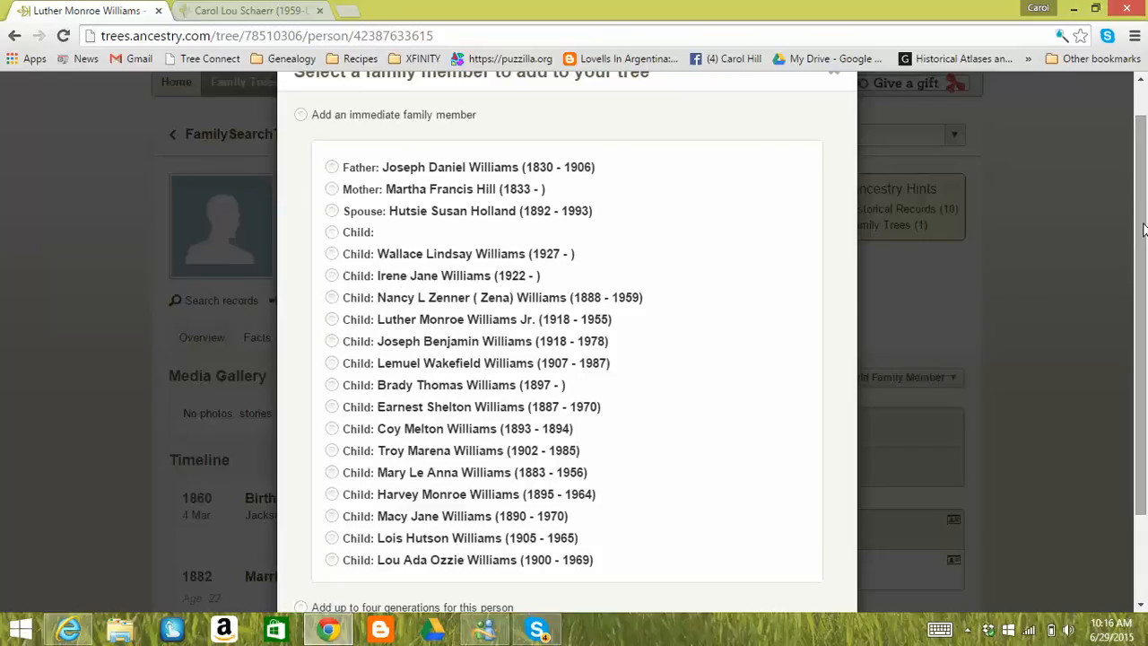
left_click_drag(1142, 231, 1144, 301)
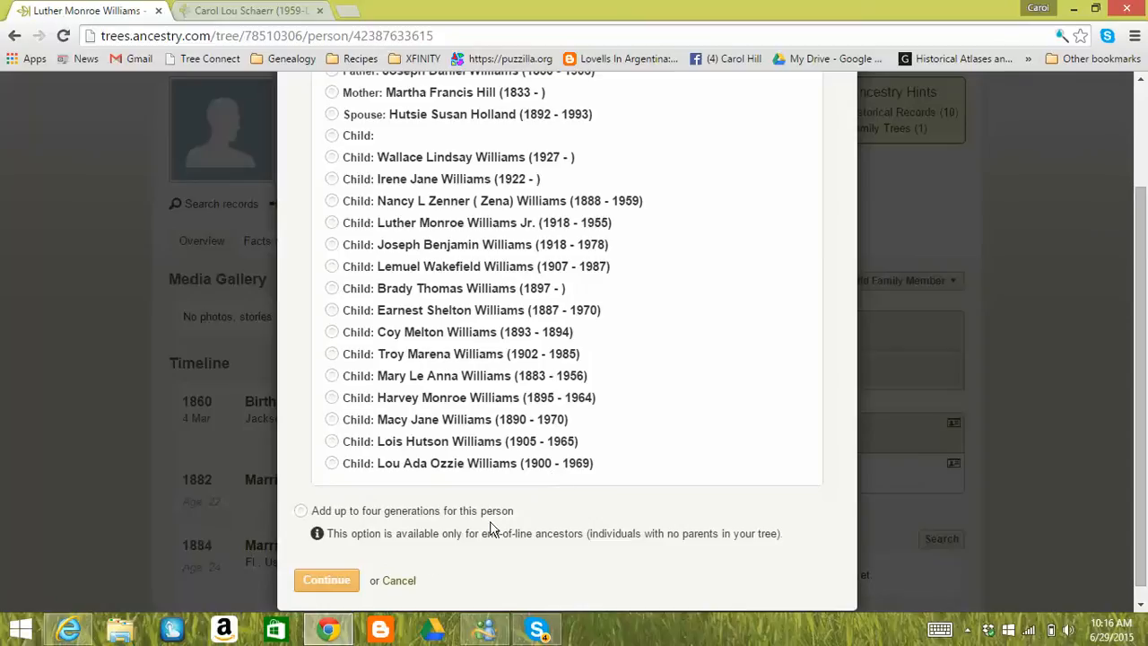
left_click(300, 513)
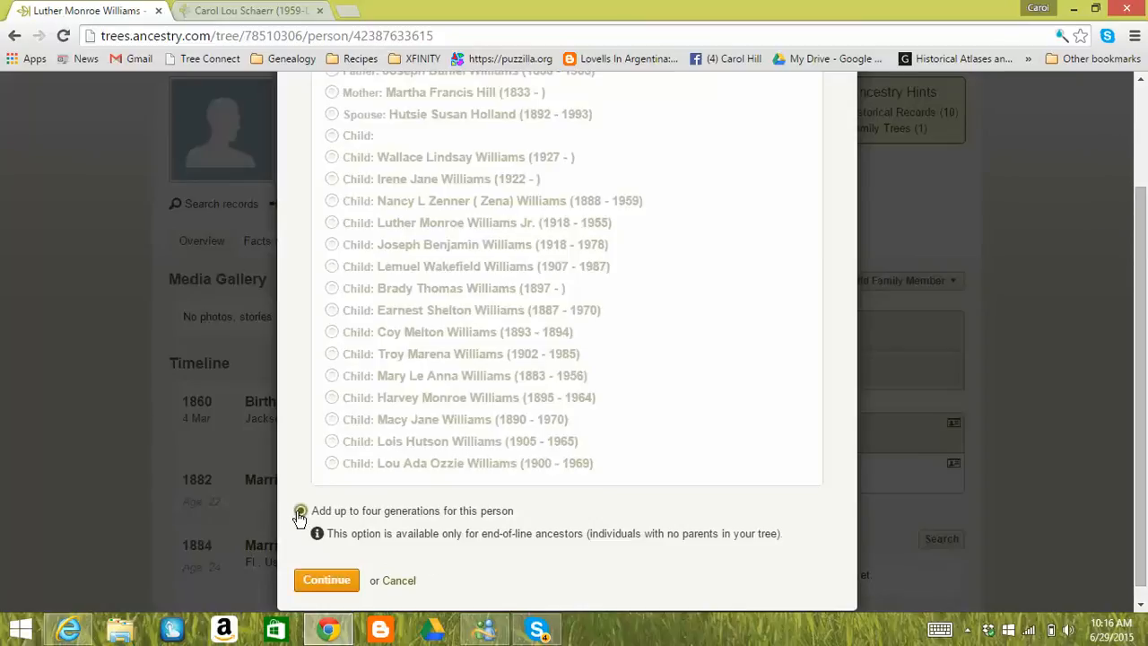
left_click(326, 581)
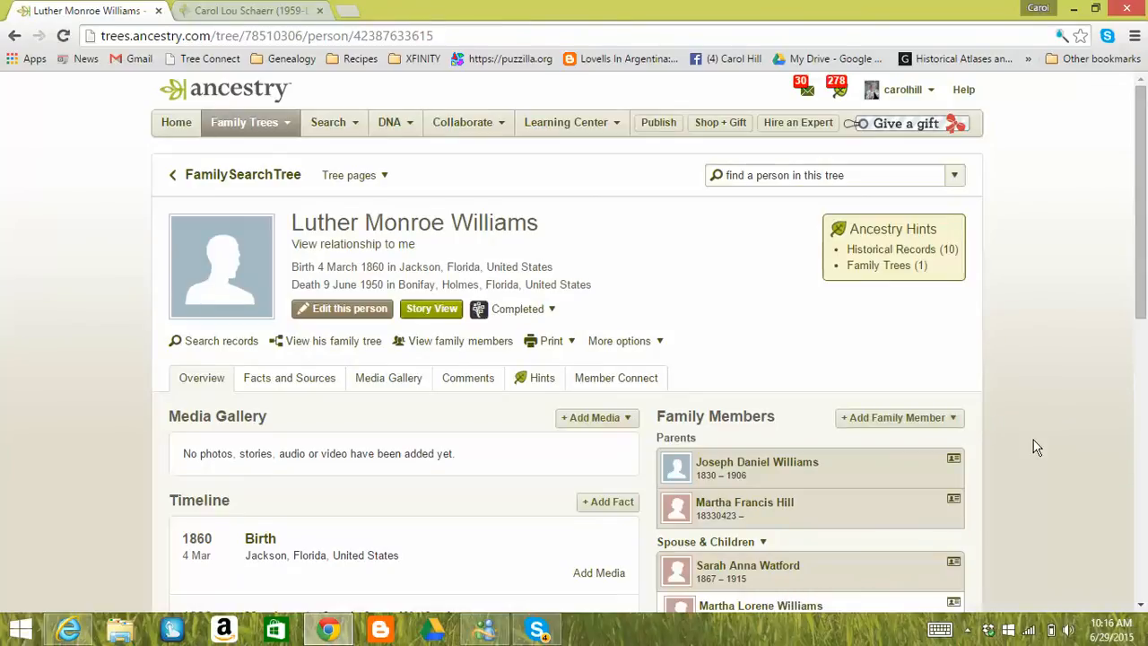
Open the newly added father's profile from the family members and examine his parents, spouse and children.
left_click_drag(1140, 179, 1141, 240)
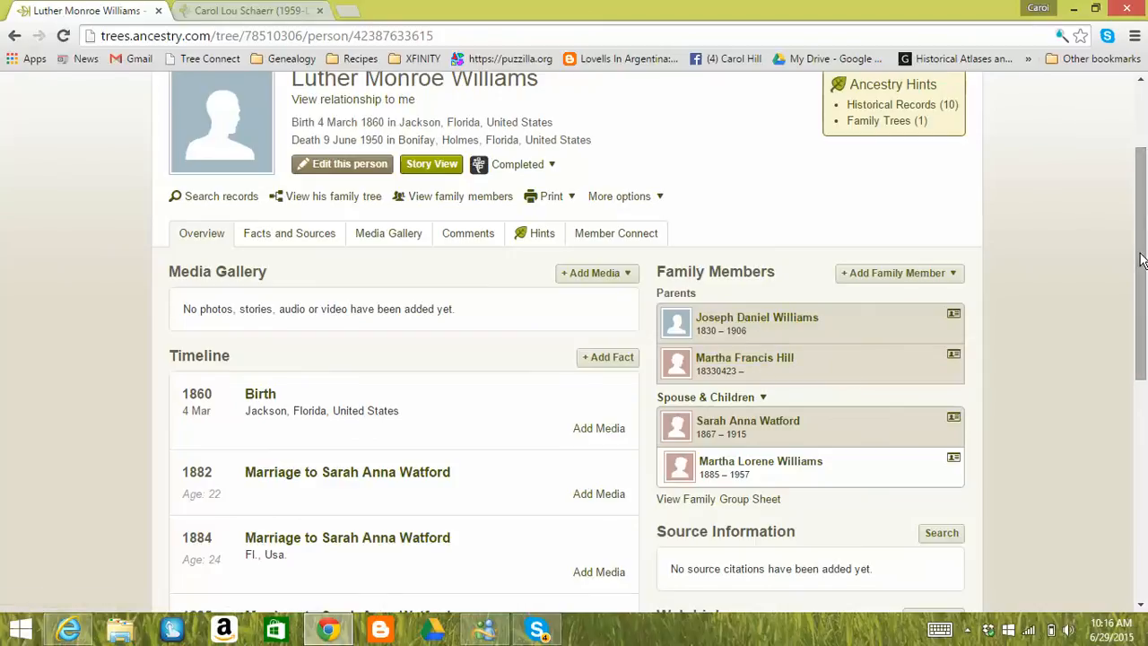
left_click(746, 323)
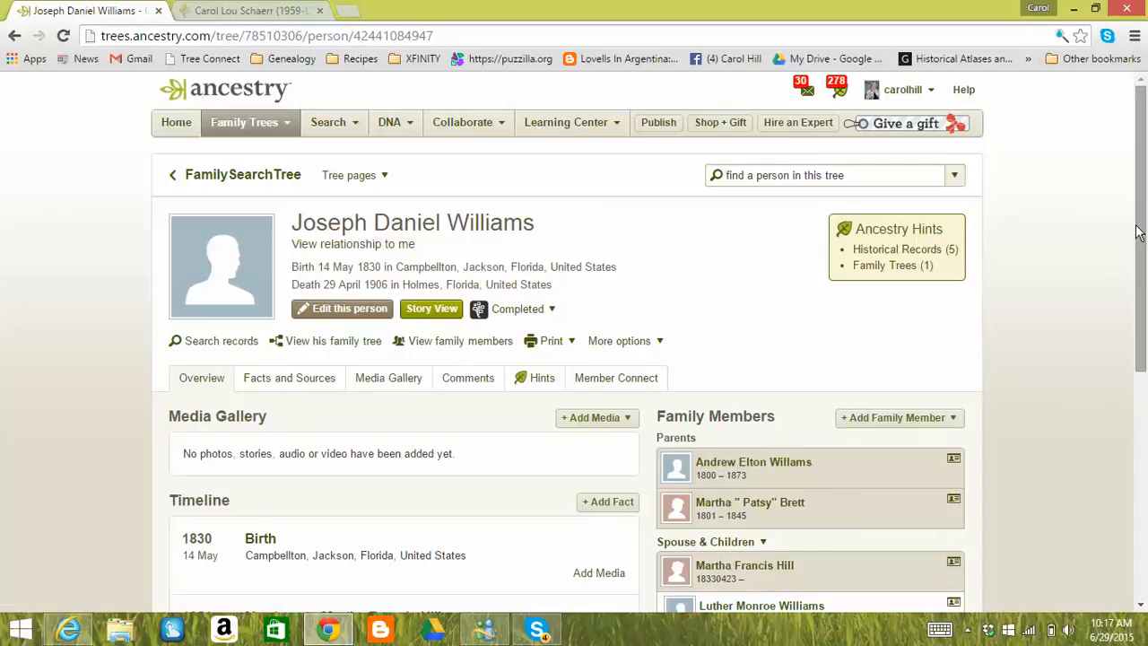
left_click_drag(1139, 231, 1135, 299)
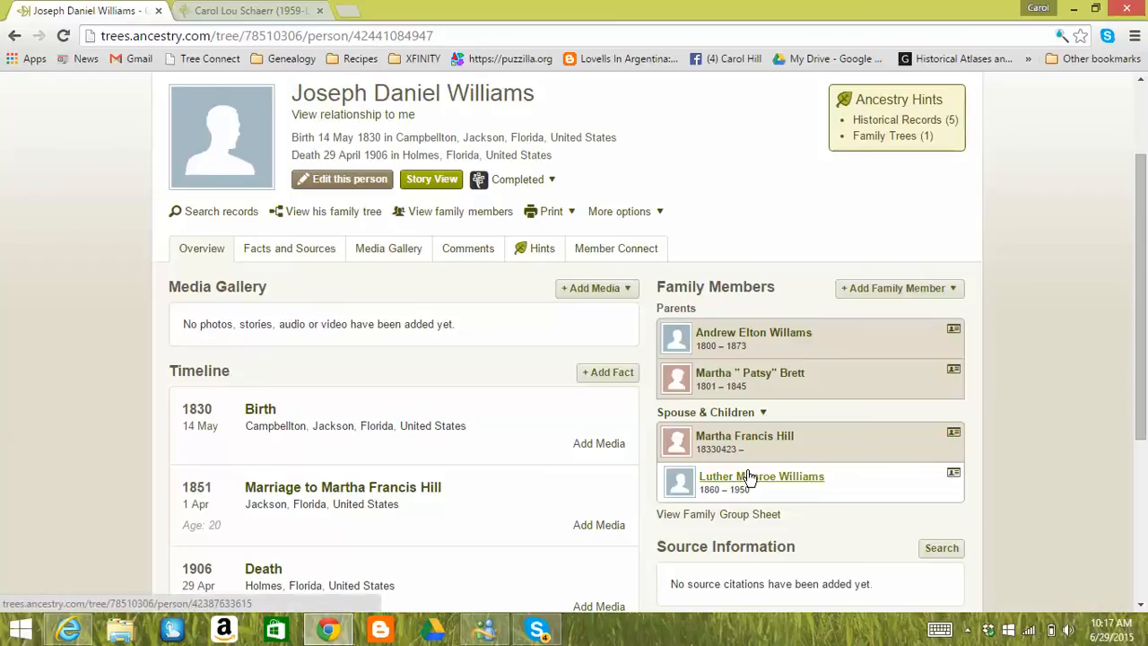
Add the first listed child from FamilySearch to this father as an immediate family member, linked to him and his named wife.
left_click(478, 183)
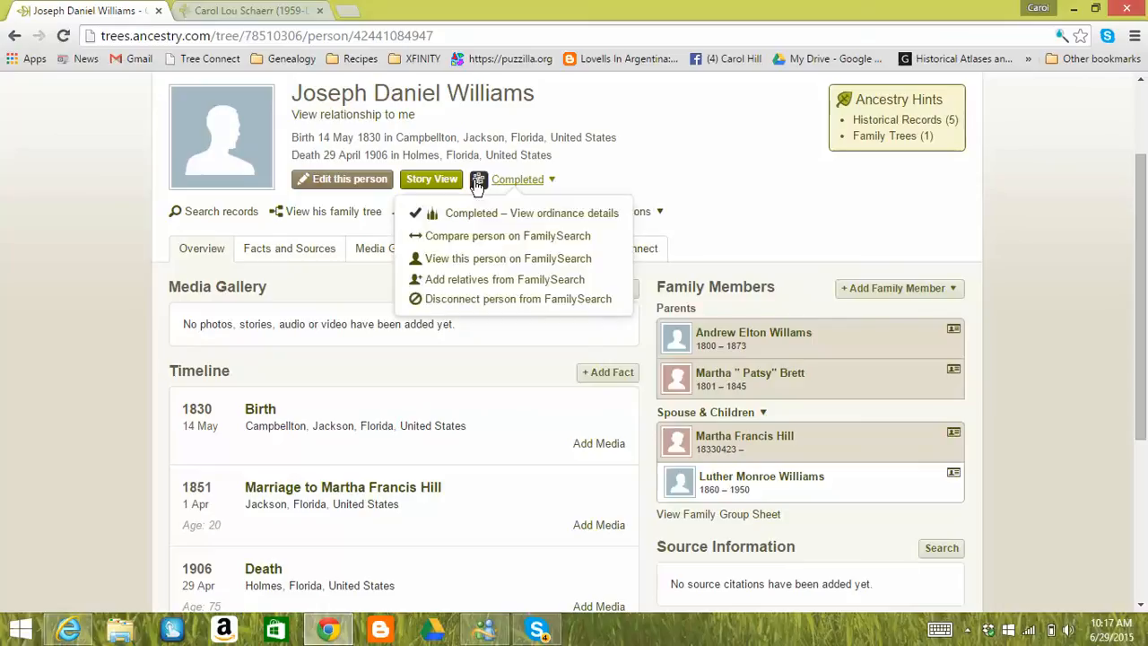
left_click(467, 284)
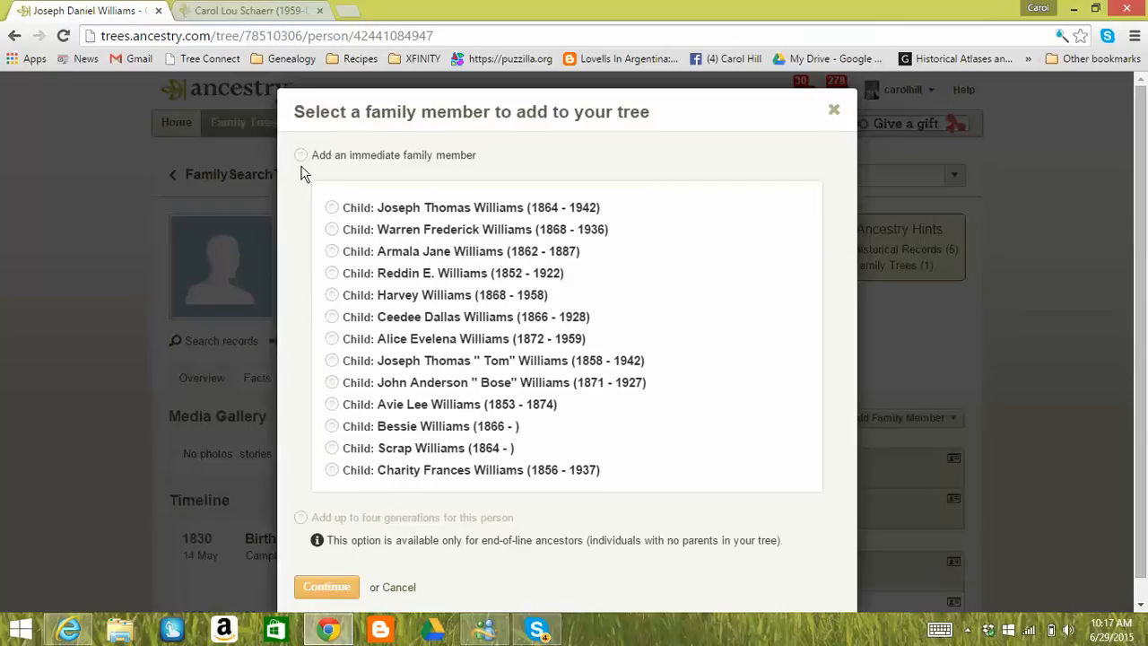
left_click(332, 208)
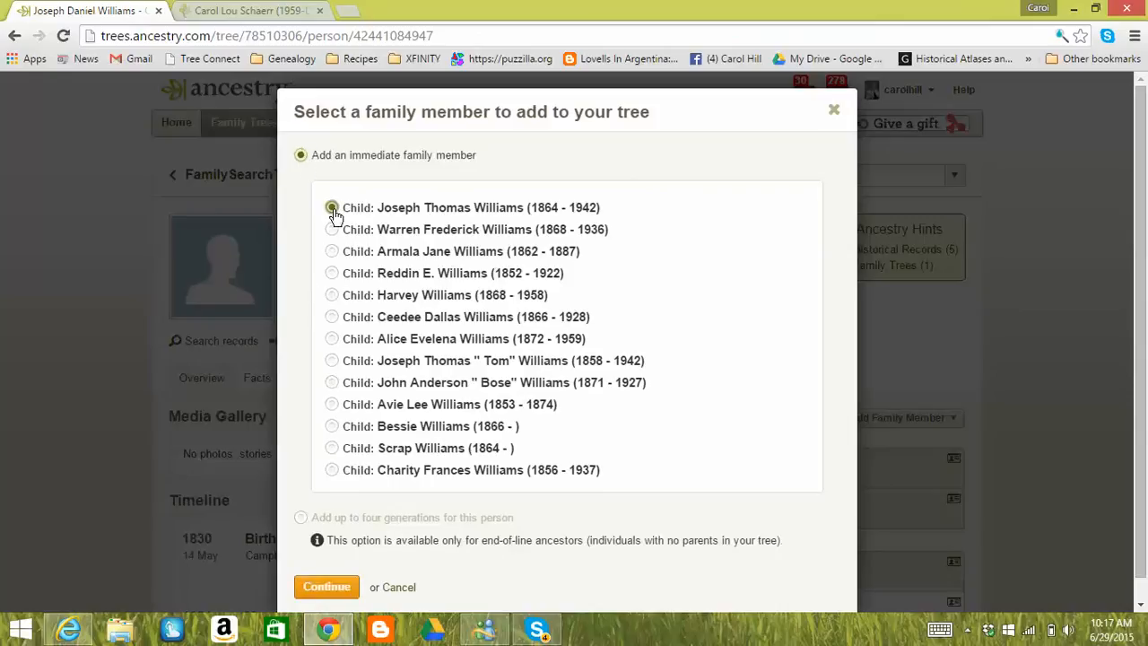
left_click(333, 587)
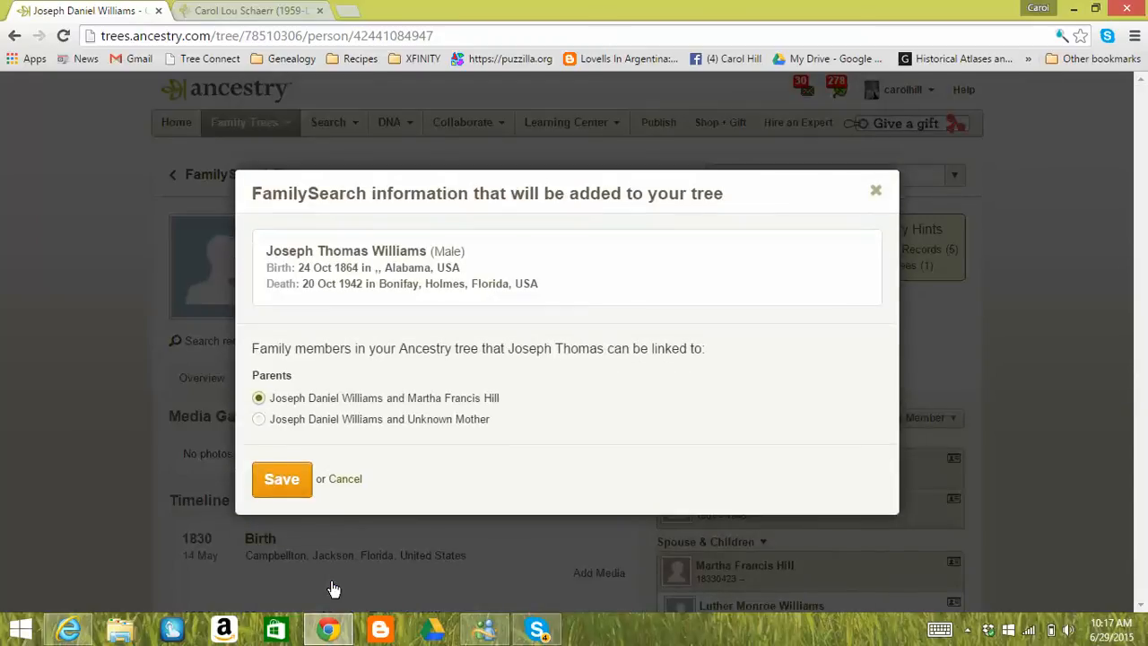
left_click(278, 488)
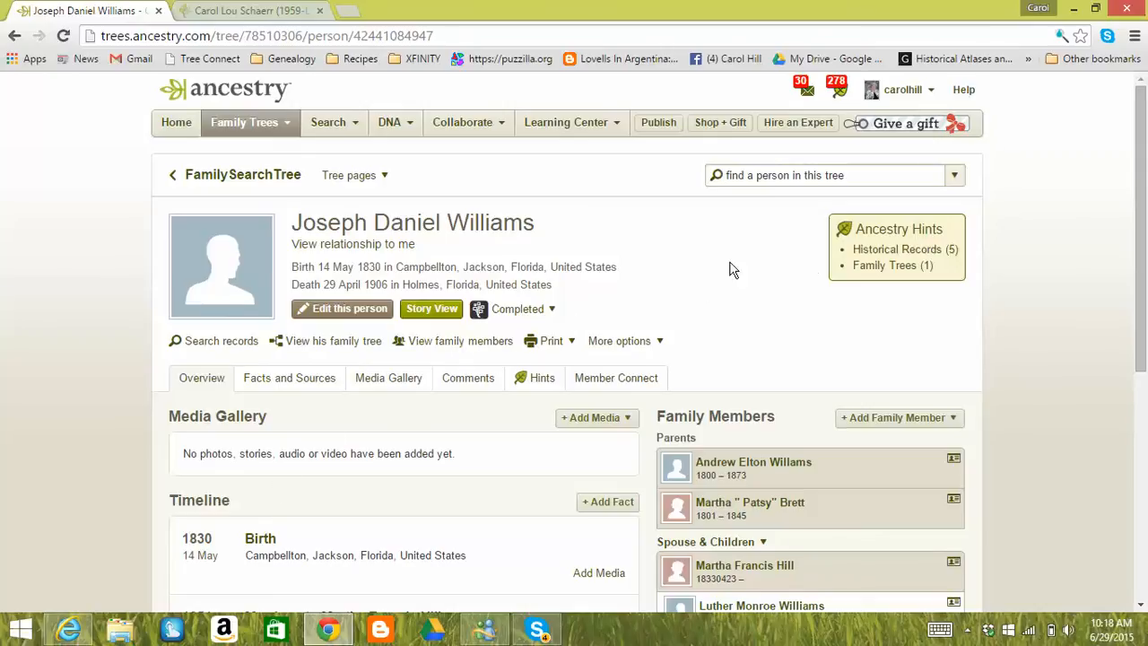
Open the Ancestry hints for this ancestor to examine the unreviewed record and family tree suggestions.
left_click(886, 258)
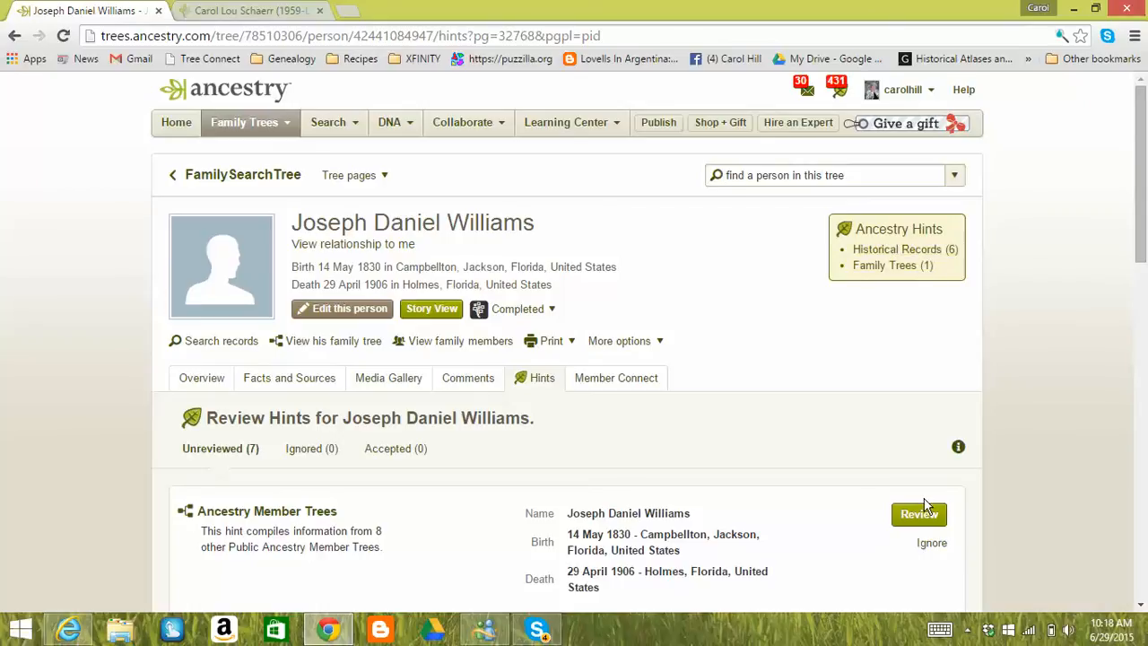
left_click(968, 630)
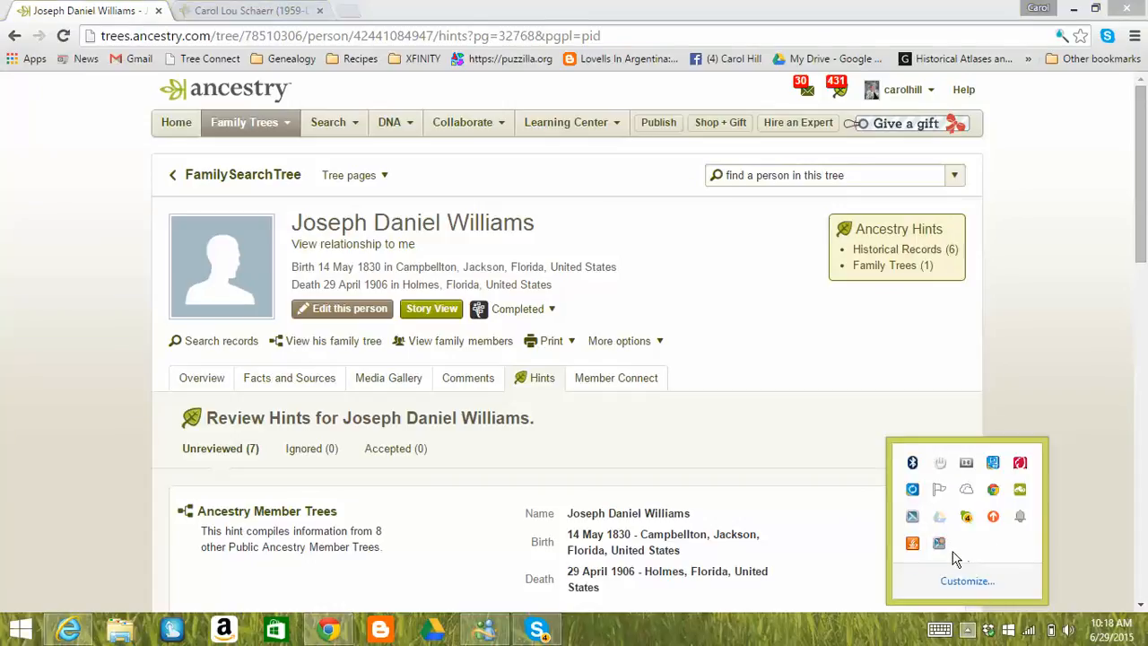